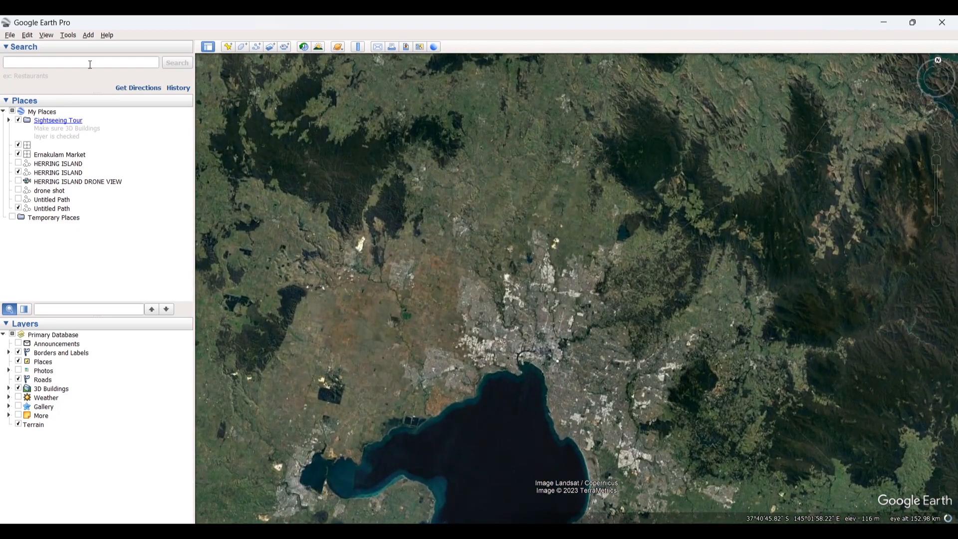
Search for Footscray VIC and fly the map to it.
{"action": "left_click", "coordinate": [90, 63]}
{"action": "type", "text": "FOOTS"}
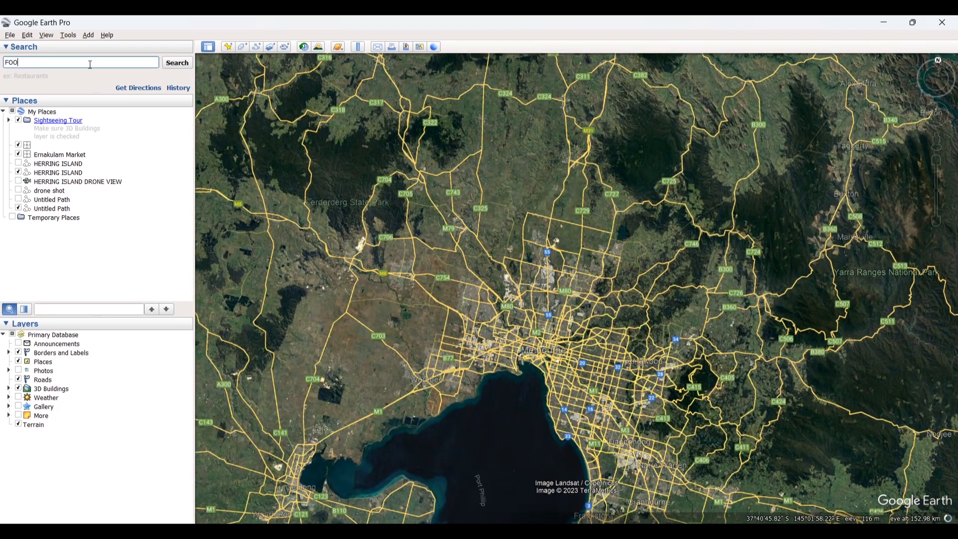
{"action": "type", "text": "CRAY V"}
{"action": "key", "text": "Down"}
{"action": "key", "text": "Return"}
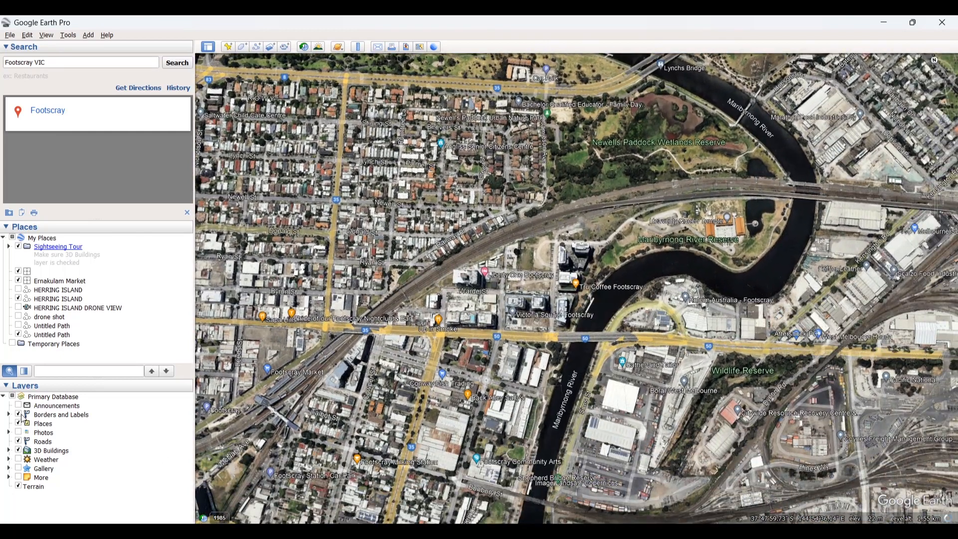
Hide the Borders and Labels, Places and Roads layers, leaving 3D Buildings and Terrain enabled.
{"action": "left_click", "coordinate": [19, 415]}
{"action": "left_click", "coordinate": [19, 424]}
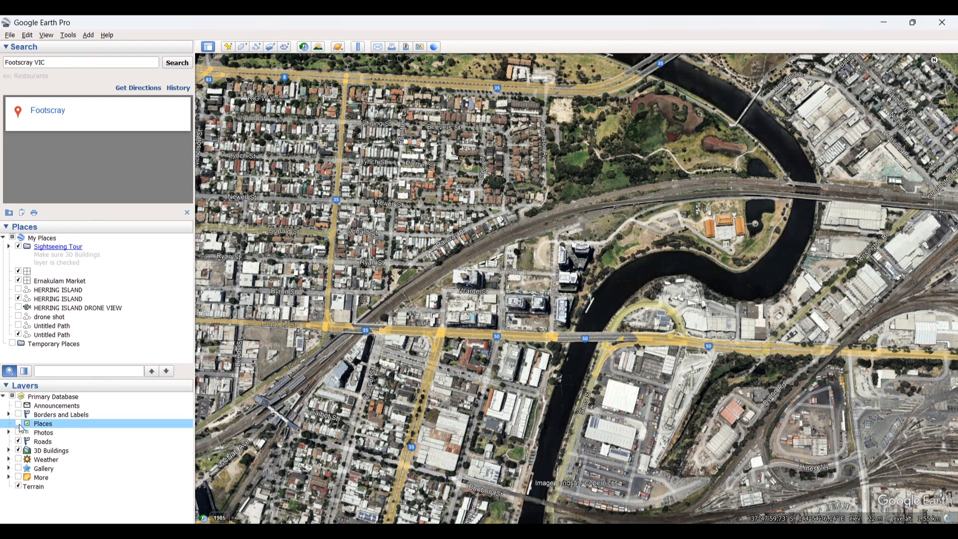
{"action": "left_click", "coordinate": [19, 435]}
{"action": "left_click", "coordinate": [18, 442]}
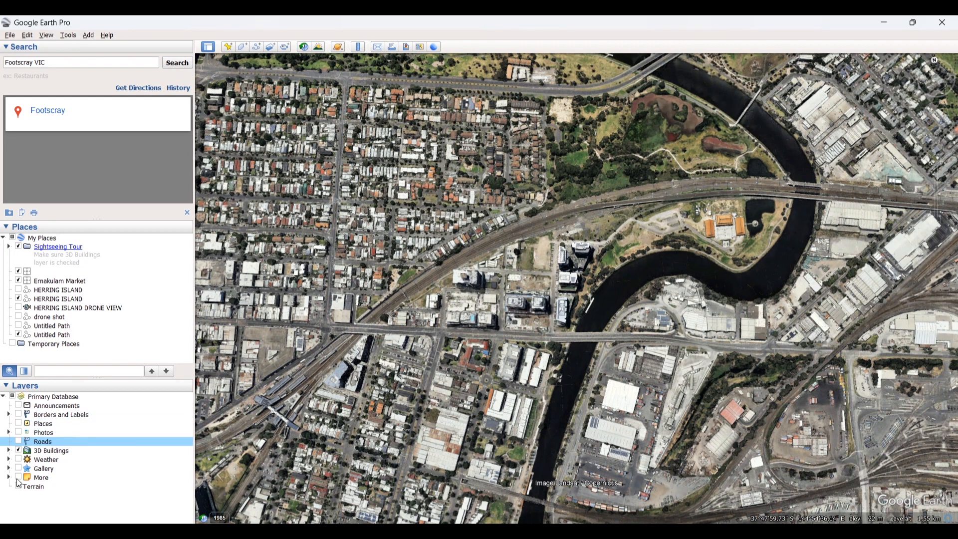
{"action": "left_click", "coordinate": [19, 486]}
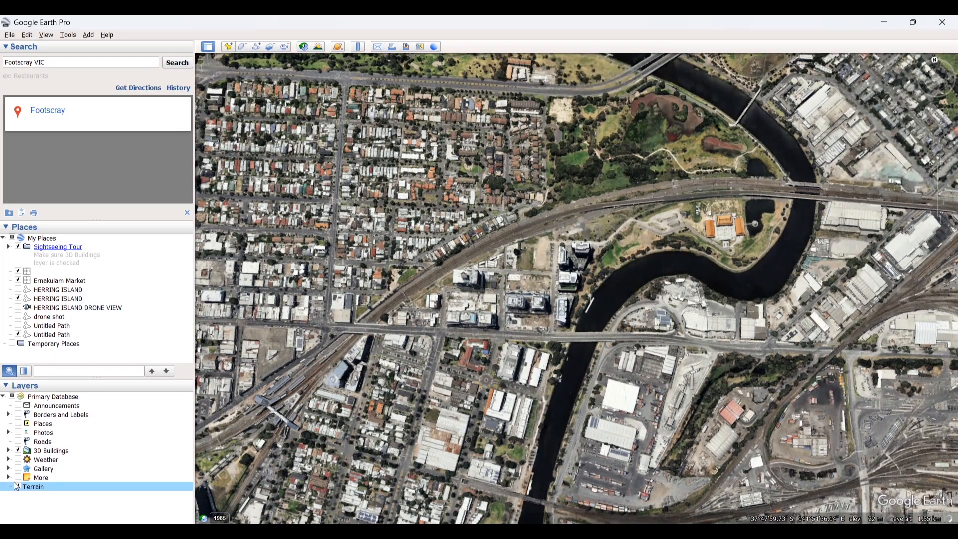
{"action": "left_click", "coordinate": [51, 455]}
{"action": "left_click", "coordinate": [53, 485]}
Start a new path named FOOTSCRAY.
{"action": "middle_click_drag", "start_coordinate": [505, 267], "coordinate": [461, 259]}
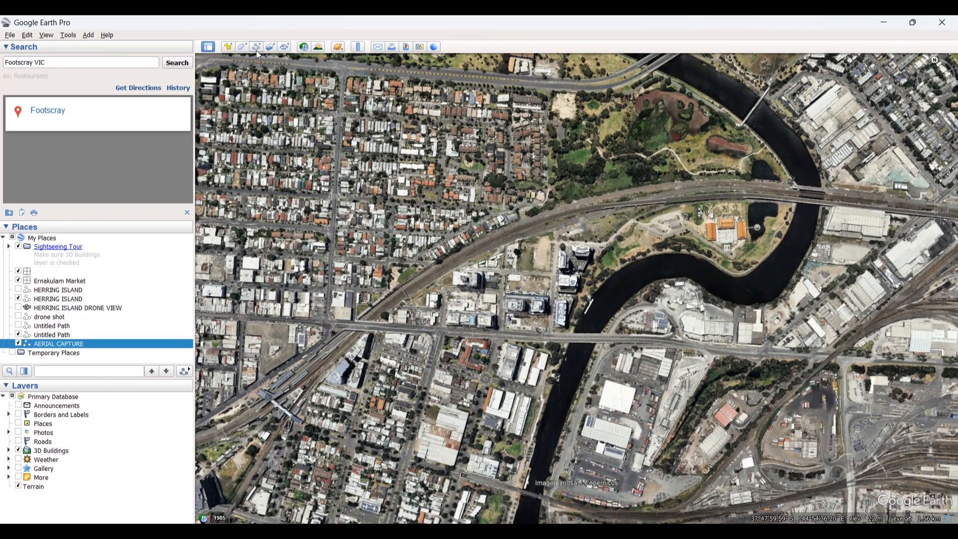
{"action": "left_click", "coordinate": [257, 46]}
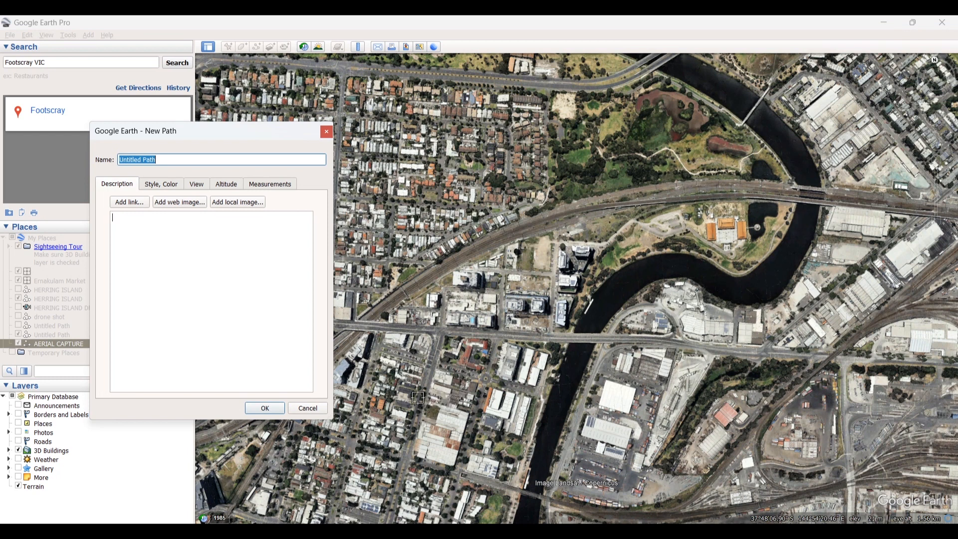
{"action": "type", "text": "AY"}
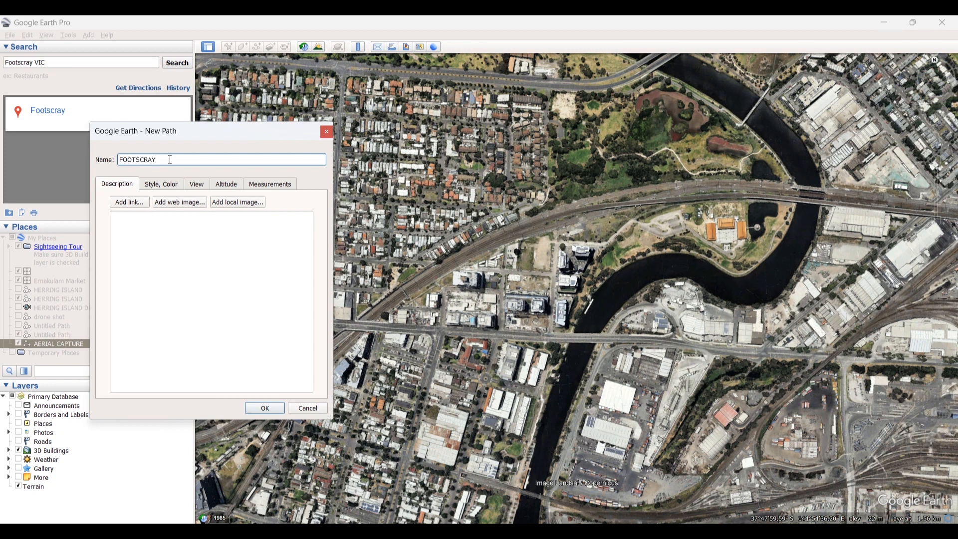
Plot parallel back-and-forth north-south passes of the path over the high-rise blocks west of the river and across the riverbank.
{"action": "left_click", "coordinate": [473, 378]}
{"action": "left_click", "coordinate": [469, 241]}
{"action": "left_click", "coordinate": [495, 241]}
{"action": "left_click", "coordinate": [495, 377]}
{"action": "left_click", "coordinate": [514, 378]}
{"action": "left_click", "coordinate": [512, 243]}
{"action": "left_click", "coordinate": [535, 245]}
{"action": "left_click", "coordinate": [533, 380]}
{"action": "left_click", "coordinate": [551, 379]}
{"action": "left_click", "coordinate": [553, 248]}
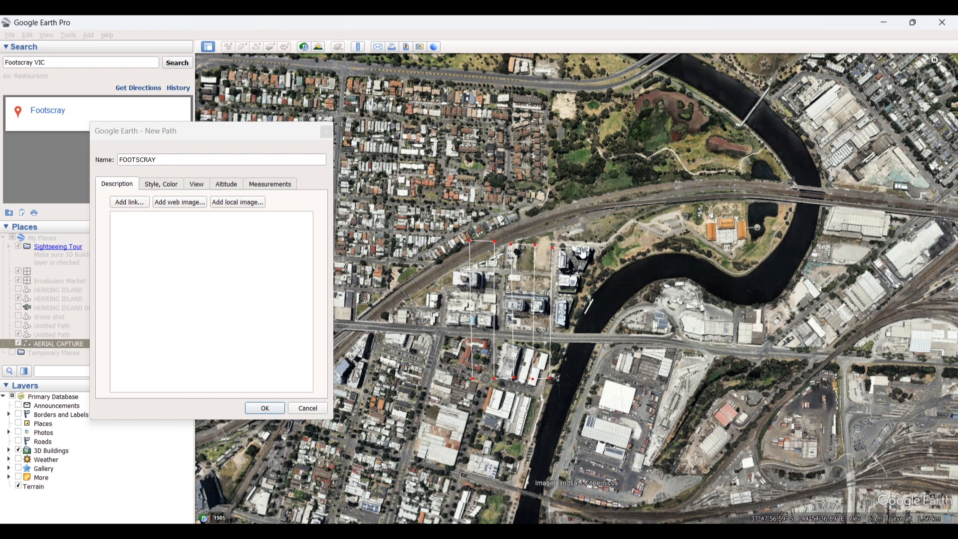
{"action": "left_click", "coordinate": [575, 375]}
{"action": "left_click", "coordinate": [594, 376]}
{"action": "left_click", "coordinate": [601, 252]}
Continue the path with back-and-forth east-west passes crossing the north-south lines to complete a grid over the site.
{"action": "left_click", "coordinate": [460, 262]}
{"action": "left_click", "coordinate": [605, 274]}
{"action": "left_click", "coordinate": [606, 289]}
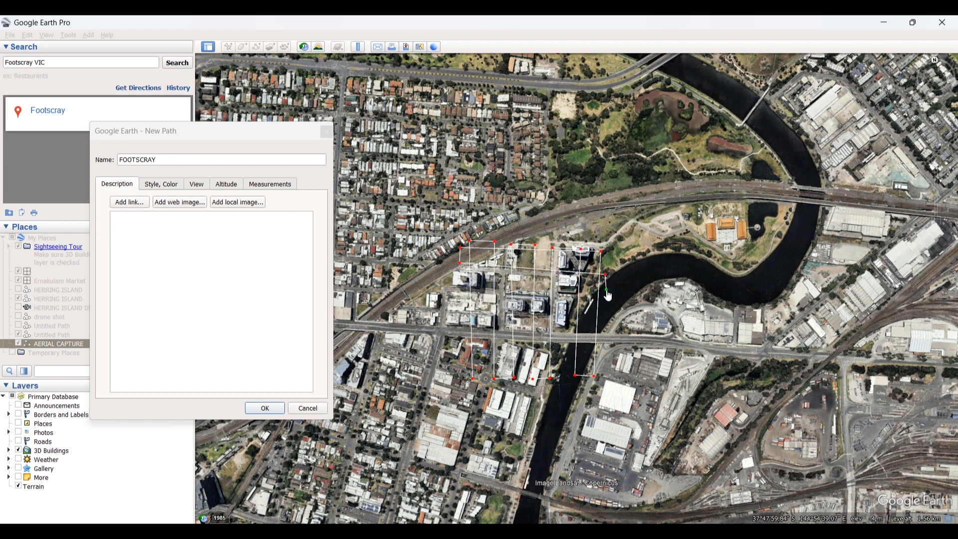
{"action": "left_click", "coordinate": [462, 293]}
{"action": "left_click", "coordinate": [466, 314]}
{"action": "left_click", "coordinate": [602, 319]}
{"action": "left_click", "coordinate": [604, 337]}
{"action": "left_click", "coordinate": [459, 351]}
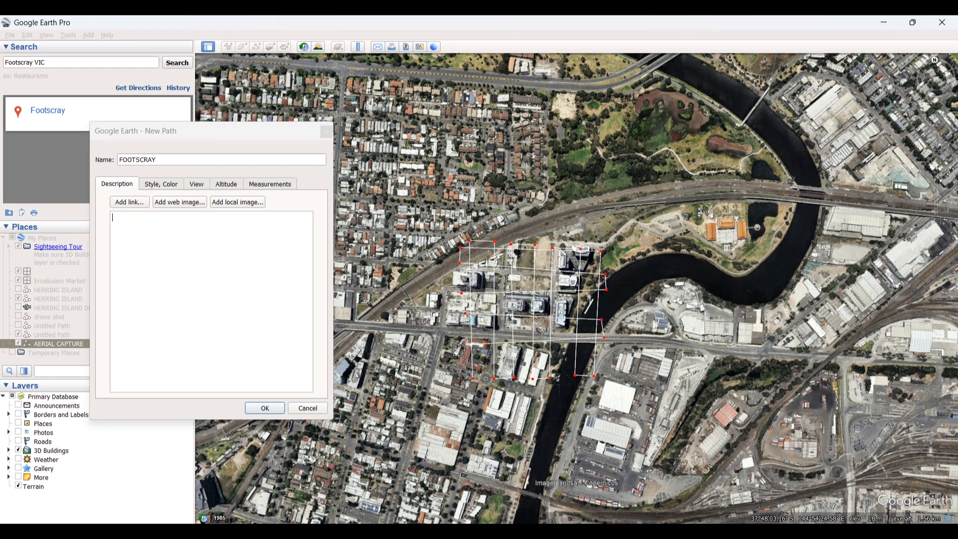
{"action": "left_click", "coordinate": [460, 370]}
{"action": "left_click", "coordinate": [604, 373]}
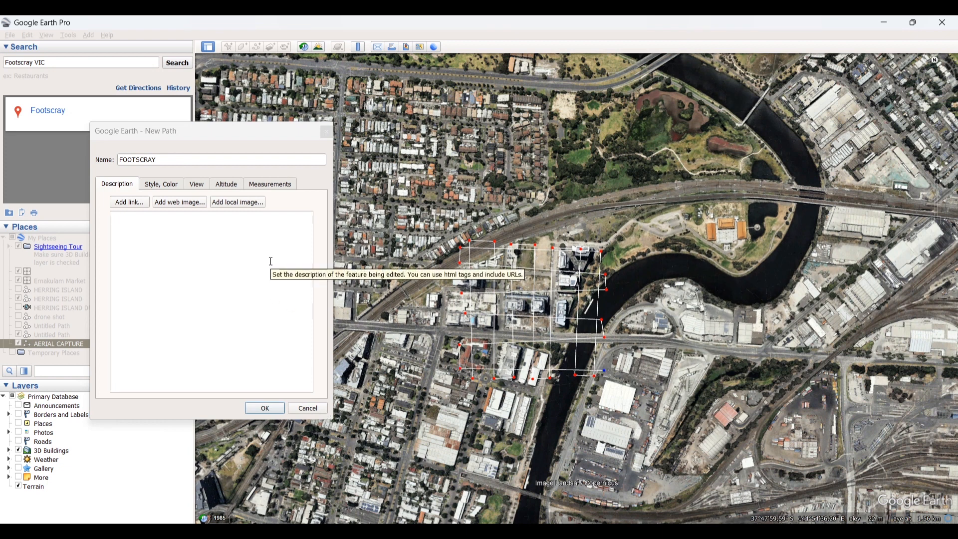
Set the FOOTSCRAY path's altitude to 150 m relative to ground and save the path.
{"action": "left_click", "coordinate": [234, 185]}
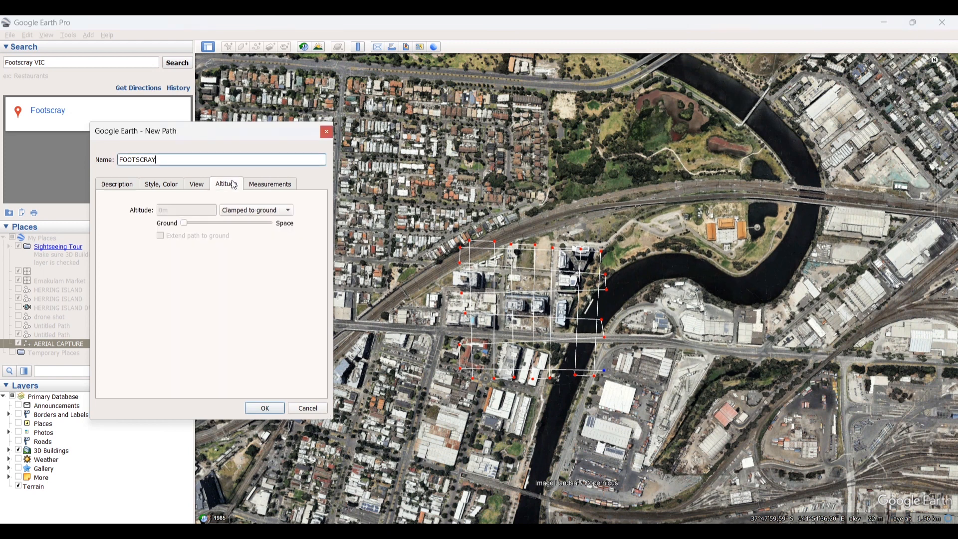
{"action": "left_click", "coordinate": [231, 211]}
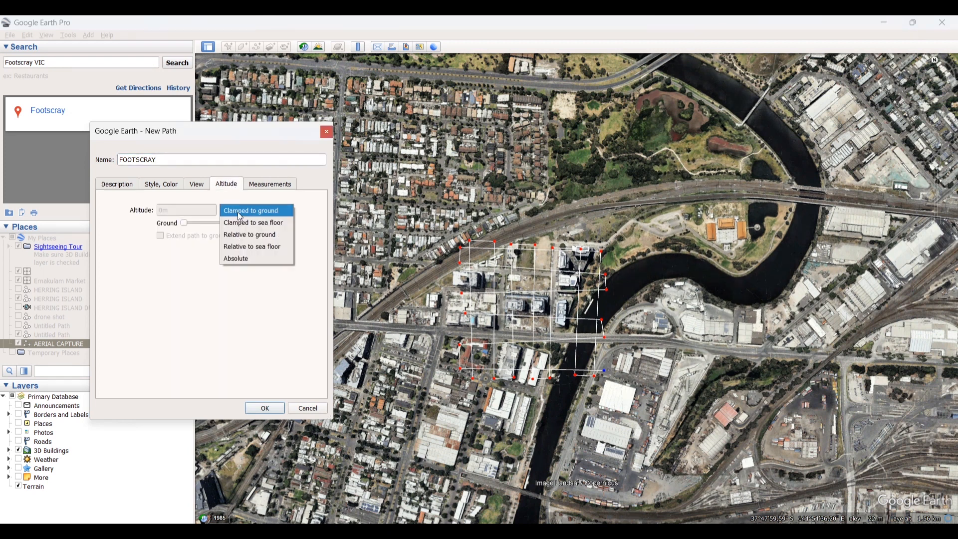
{"action": "left_click", "coordinate": [263, 240]}
{"action": "double_click", "coordinate": [200, 214]}
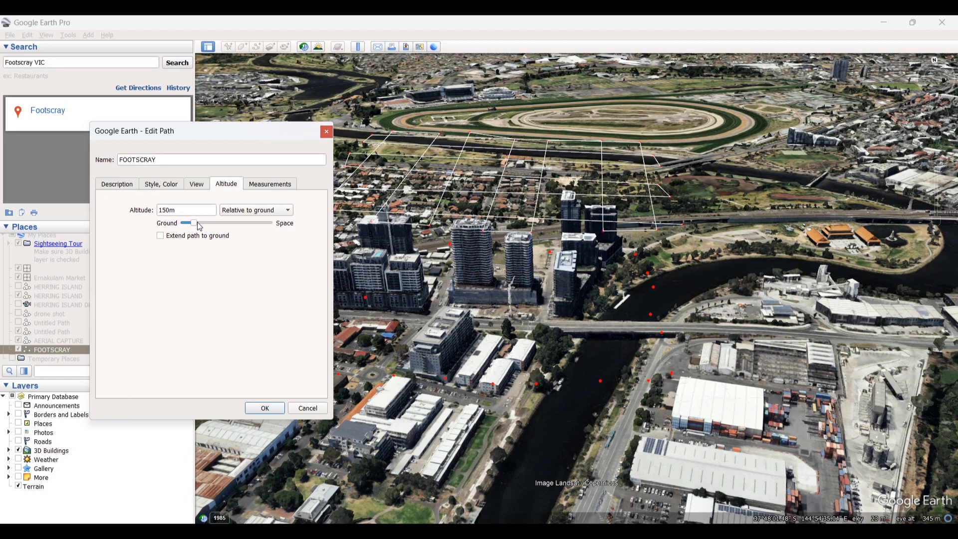
{"action": "left_click", "coordinate": [263, 408]}
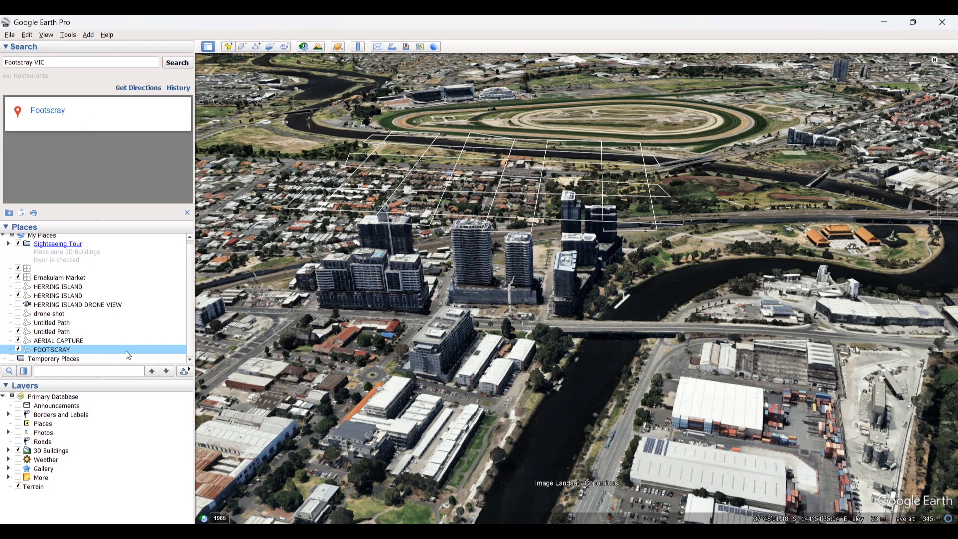
Preview the tour along the FOOTSCRAY path, pause it, hide the path's line and close the playback.
{"action": "left_click", "coordinate": [185, 371]}
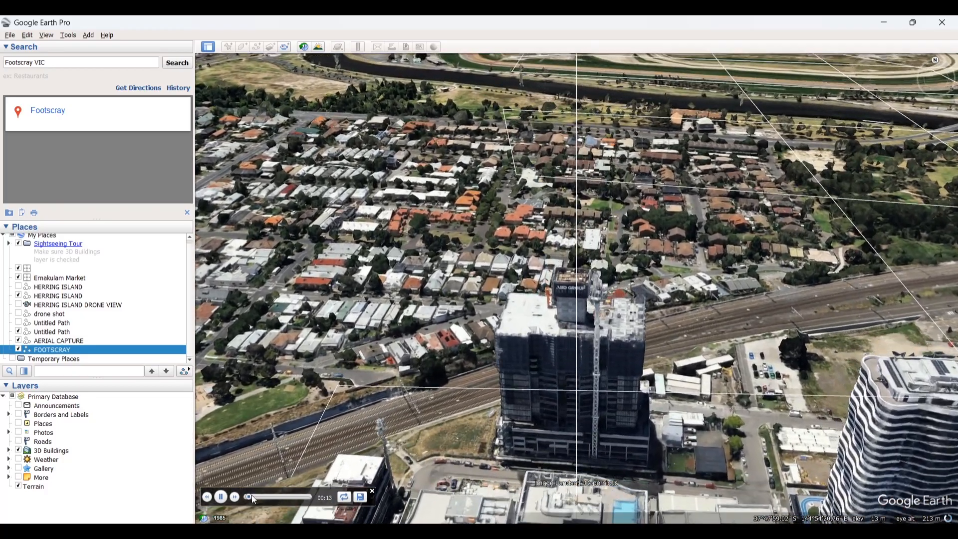
{"action": "mouse_move", "coordinate": [252, 499]}
{"action": "left_mouse_down"}
{"action": "mouse_move", "coordinate": [316, 503]}
{"action": "mouse_move", "coordinate": [230, 497]}
{"action": "mouse_move", "coordinate": [249, 499]}
{"action": "left_mouse_up"}
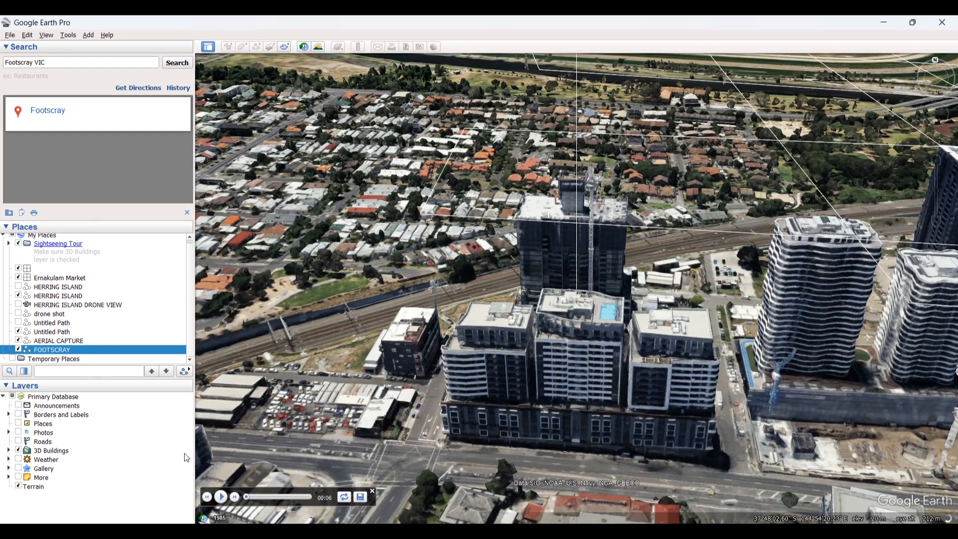
{"action": "left_click", "coordinate": [18, 348]}
{"action": "left_click", "coordinate": [18, 348]}
{"action": "left_click", "coordinate": [18, 349]}
{"action": "left_click", "coordinate": [18, 348]}
{"action": "left_click", "coordinate": [18, 349]}
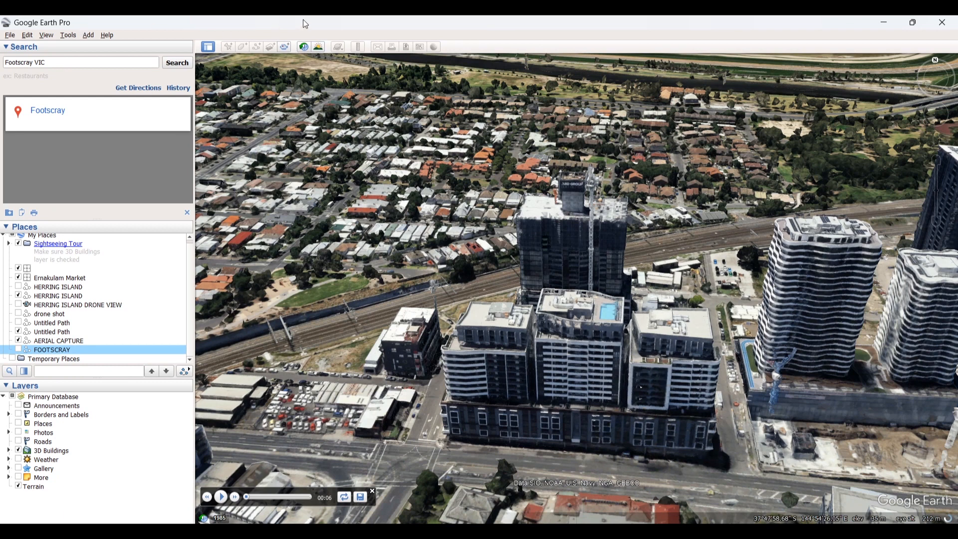
{"action": "left_click", "coordinate": [373, 492]}
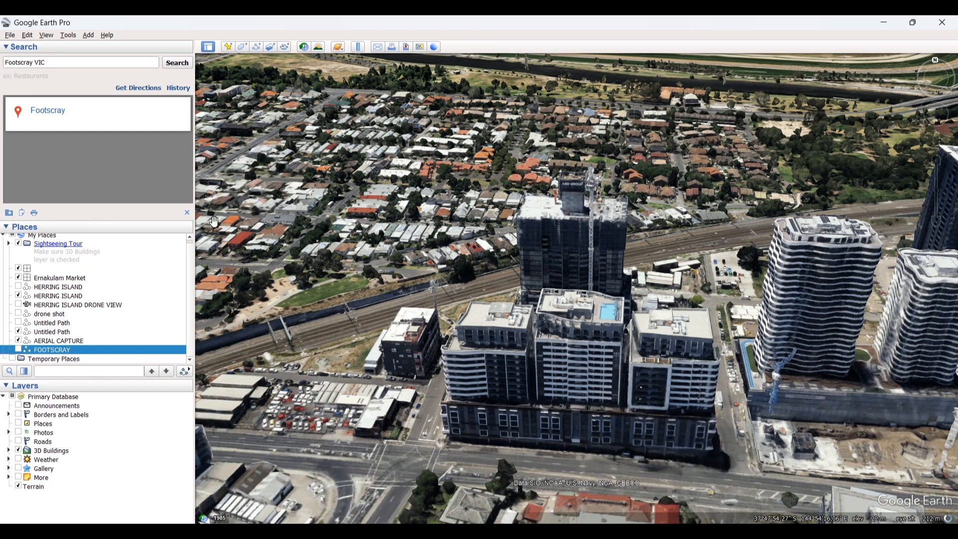
{"action": "left_click", "coordinate": [180, 373]}
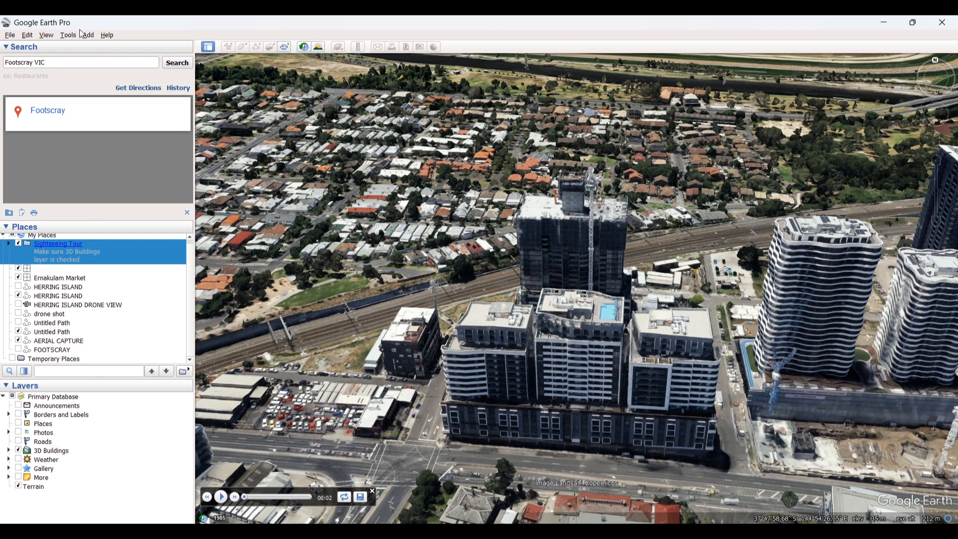
{"action": "left_click", "coordinate": [65, 36]}
{"action": "left_click", "coordinate": [65, 35]}
{"action": "left_click", "coordinate": [373, 492]}
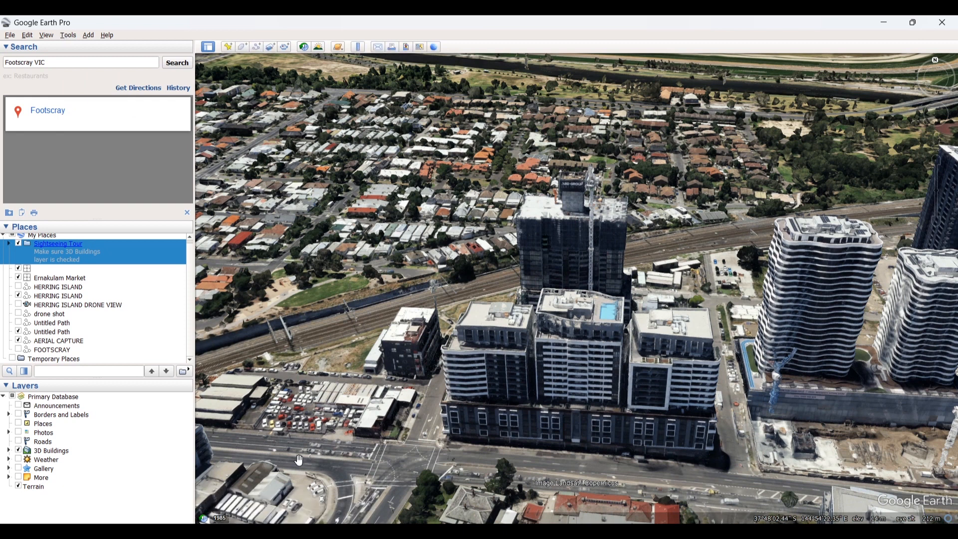
Set up Movie Maker with HD 1080p (1920×1080, 60 frames/sec) and save the output as street view.m4v in the FOOTSCRAY SITE folder.
{"action": "left_click", "coordinate": [65, 36]}
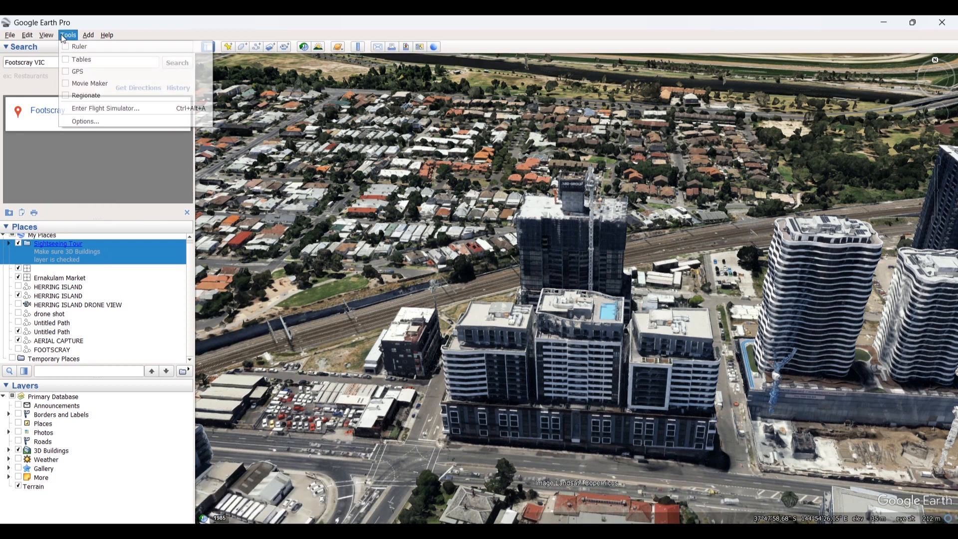
{"action": "left_click", "coordinate": [80, 84]}
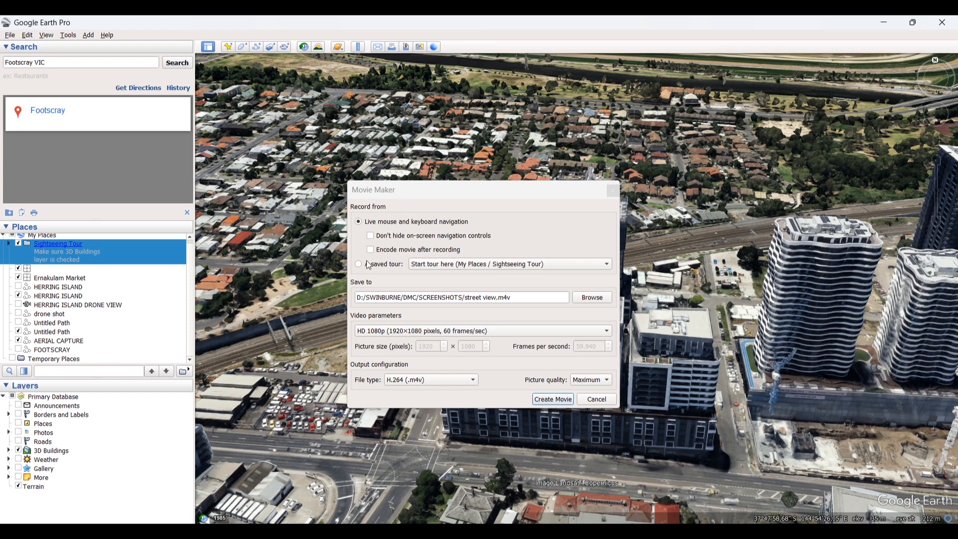
{"action": "left_click", "coordinate": [496, 331]}
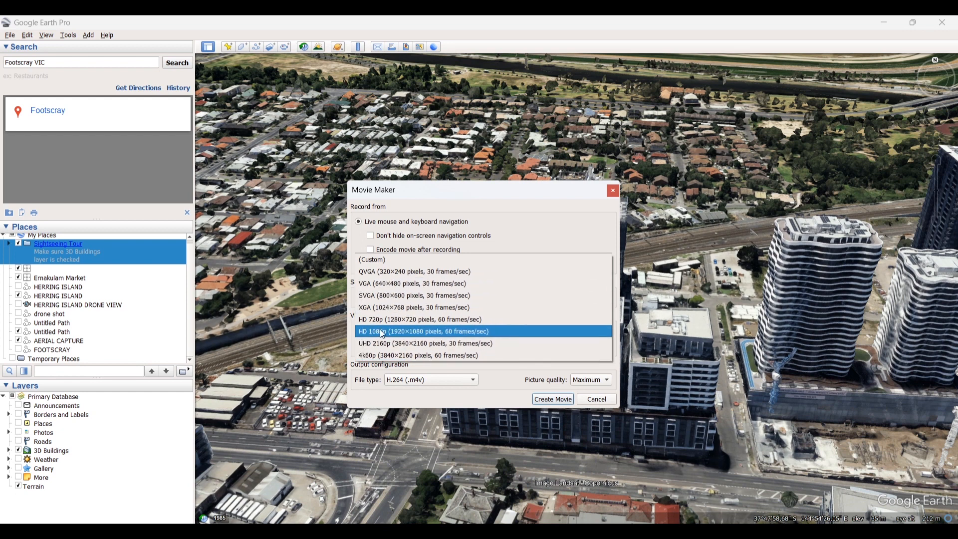
{"action": "left_click", "coordinate": [444, 331]}
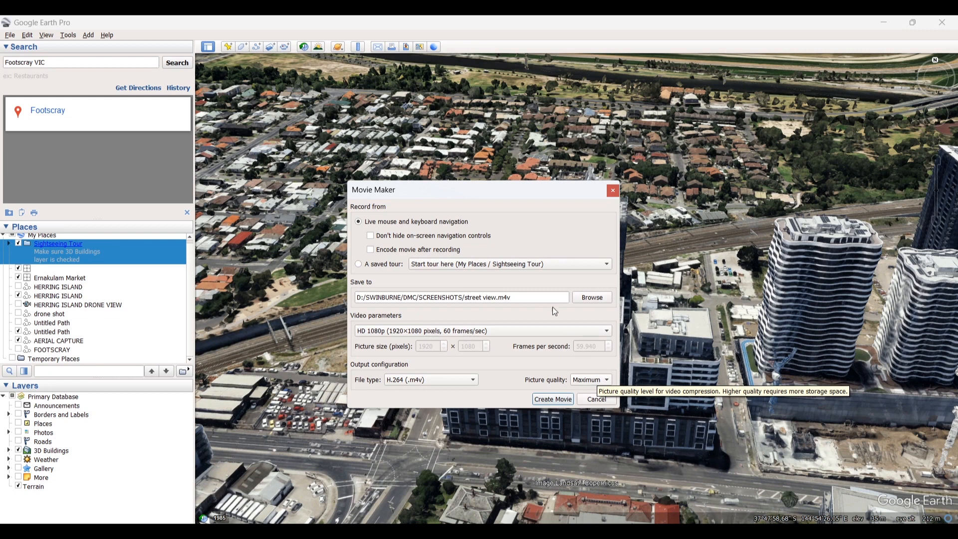
{"action": "left_click", "coordinate": [593, 298]}
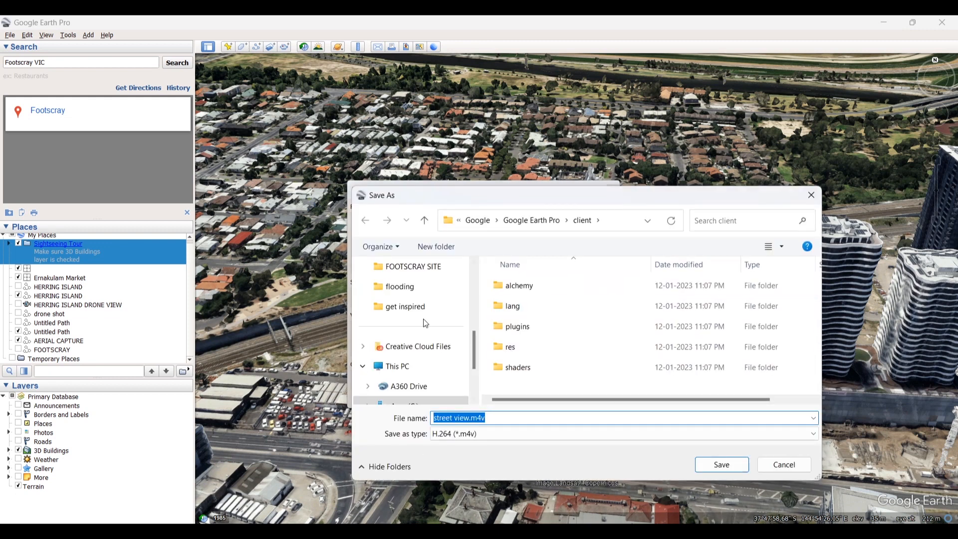
{"action": "left_click", "coordinate": [429, 274]}
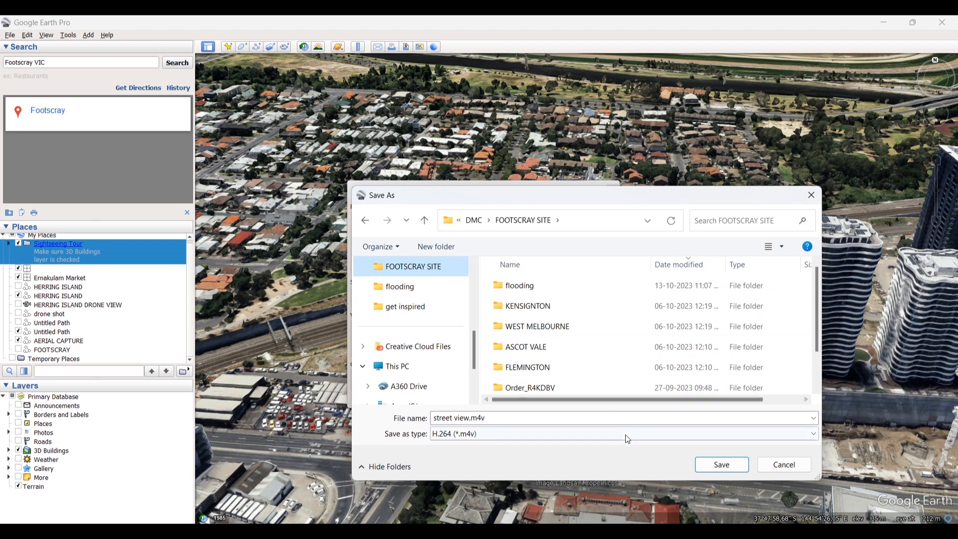
{"action": "left_click", "coordinate": [731, 469]}
Create the movie by recording the tour played along the FOOTSCRAY path, and finish the recording.
{"action": "left_click", "coordinate": [553, 400]}
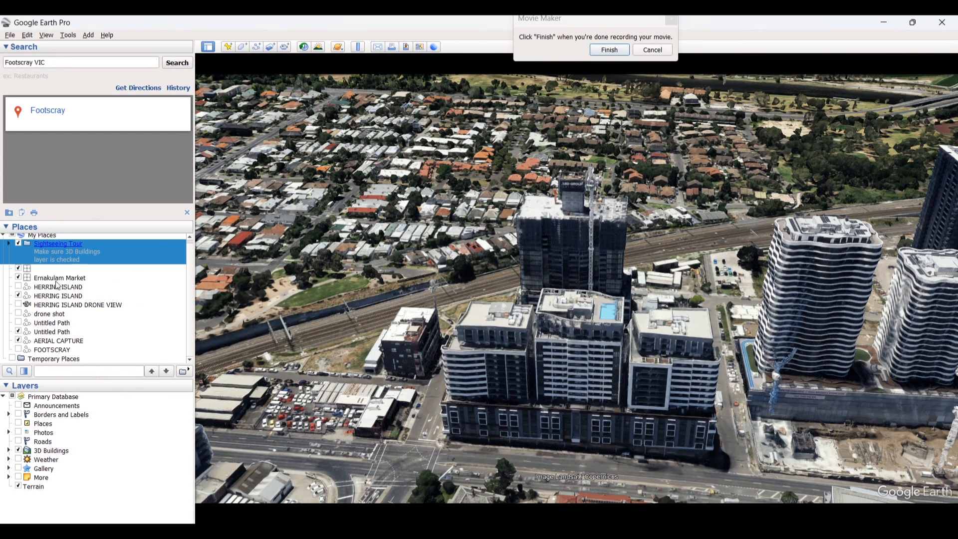
{"action": "left_click", "coordinate": [52, 349]}
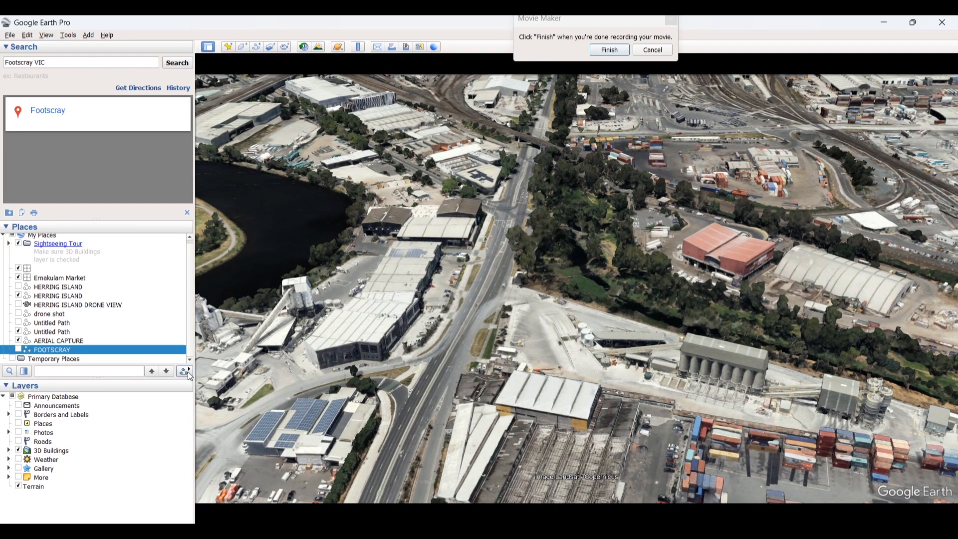
{"action": "left_click", "coordinate": [610, 51]}
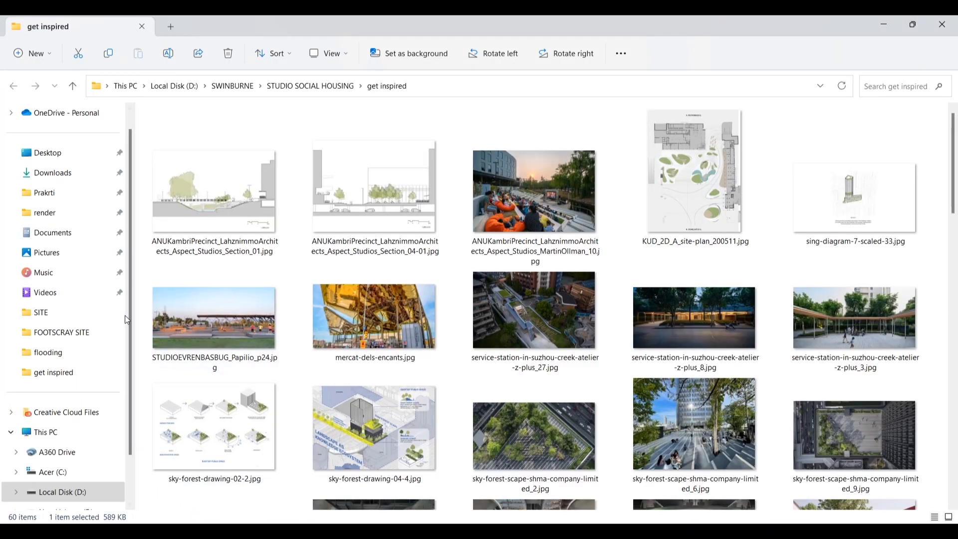
Open street view.m4v from the FOOTSCRAY SITE folder in File Explorer and skim through the video in Media Player.
{"action": "left_click", "coordinate": [95, 332]}
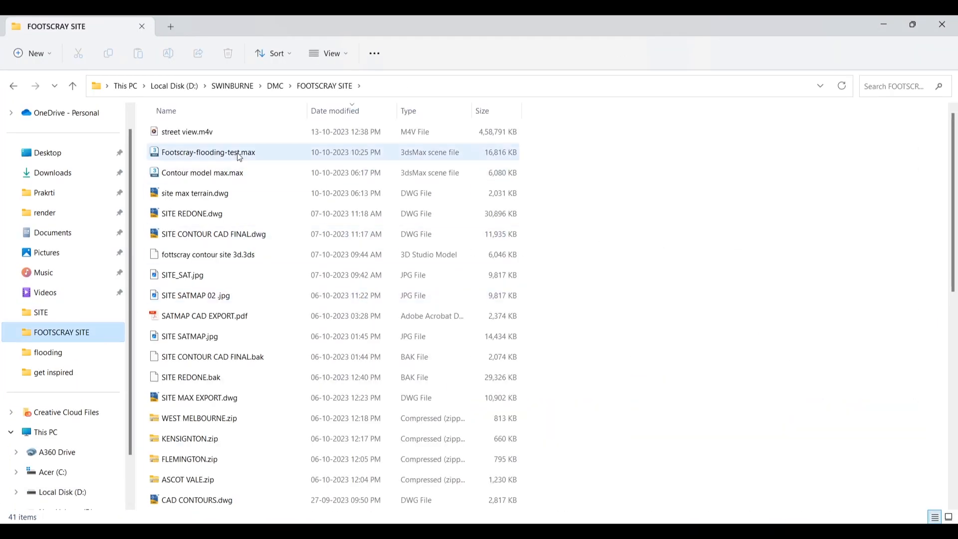
{"action": "double_click", "coordinate": [252, 135]}
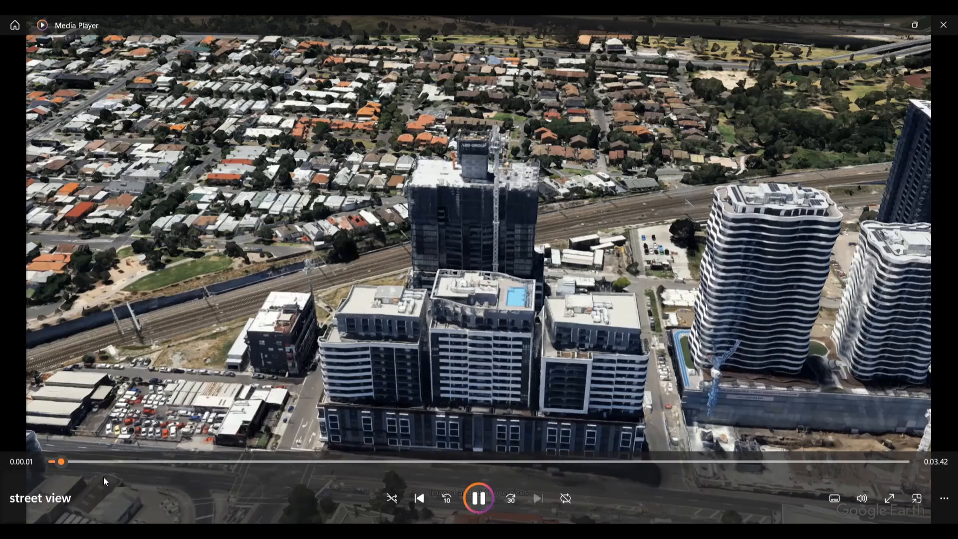
{"action": "left_click_drag", "start_coordinate": [70, 461], "coordinate": [412, 460]}
{"action": "left_click_drag", "start_coordinate": [504, 462], "coordinate": [887, 465]}
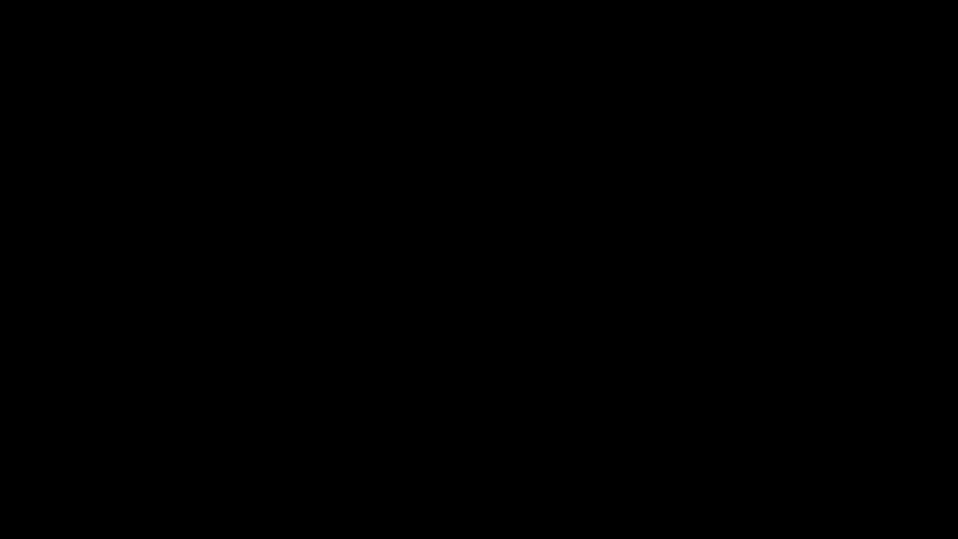